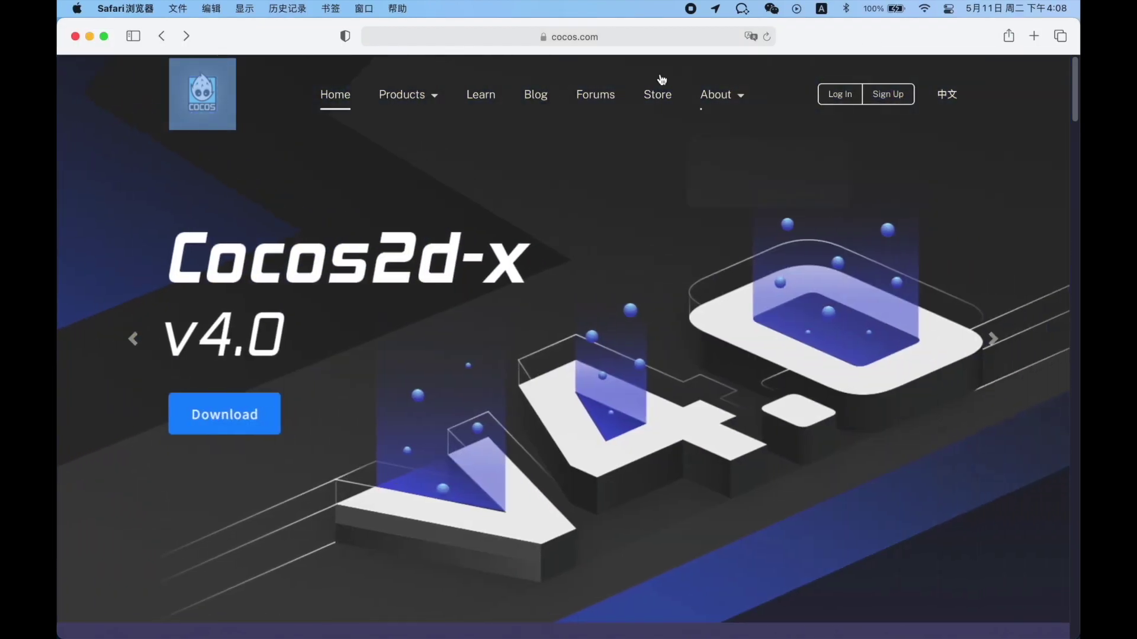
Step: Go to the Cocos Creator download page from the Products menu on cocos.com
mouse_move(409, 98)
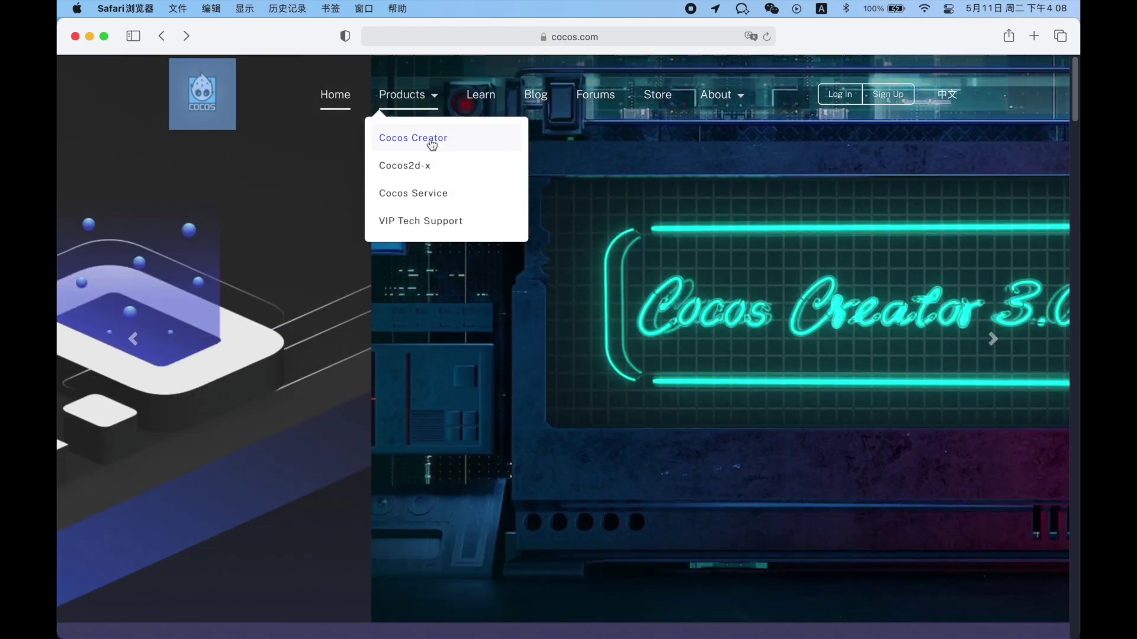
left_click(432, 142)
scroll(719, 290, "down", 20)
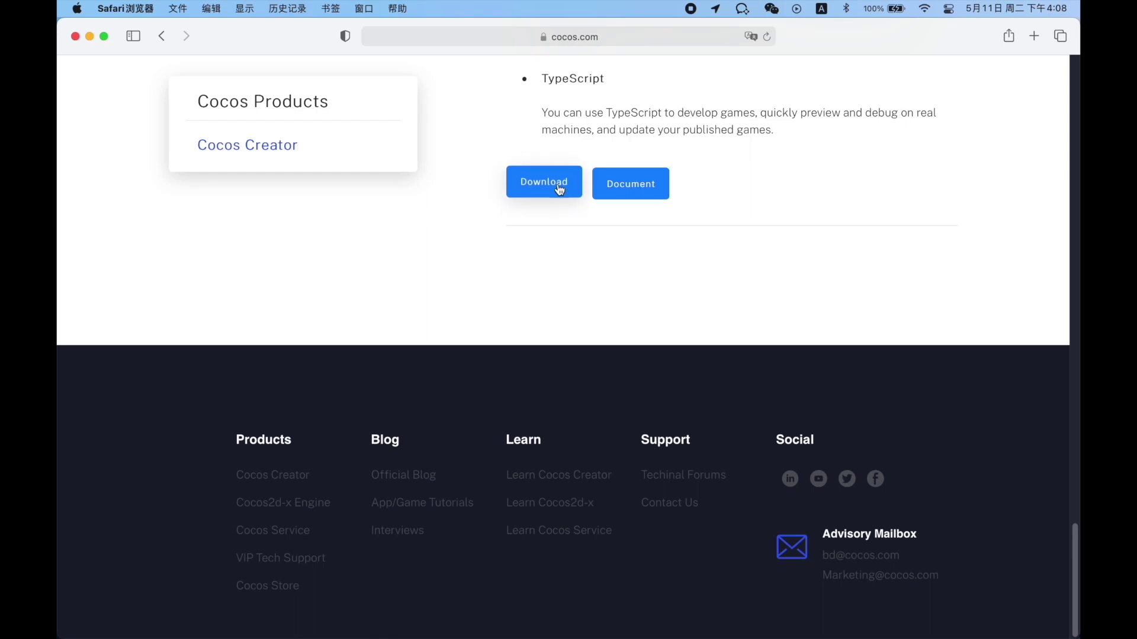
left_click(558, 187)
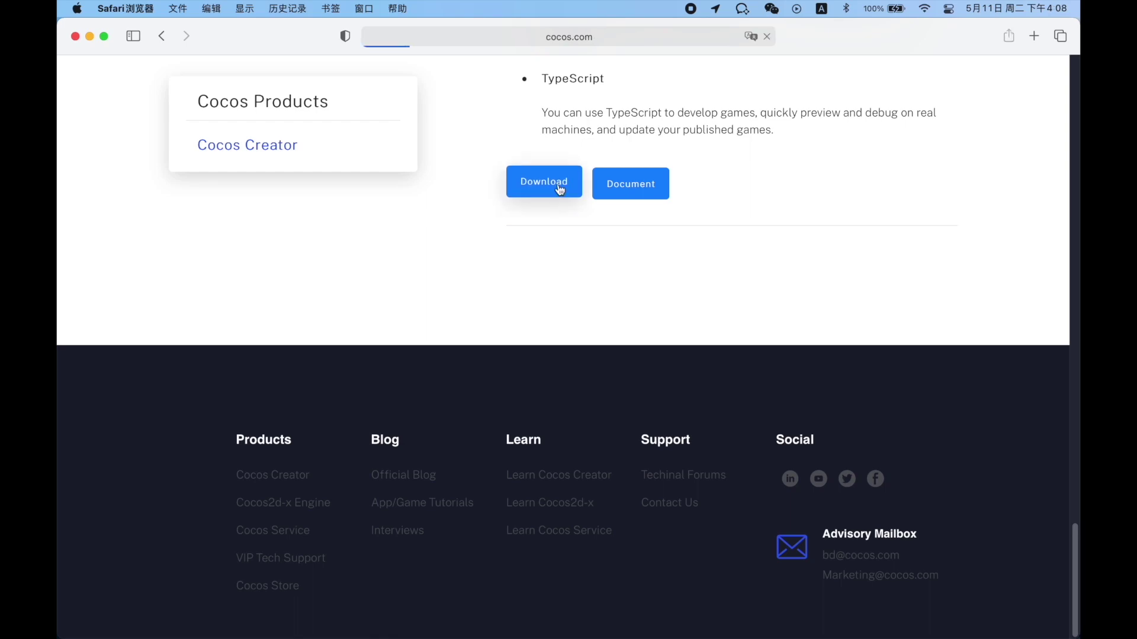
Step: Scroll down to the V3.0.1 release notes and its dashboard download options
scroll(707, 321, "down", 6)
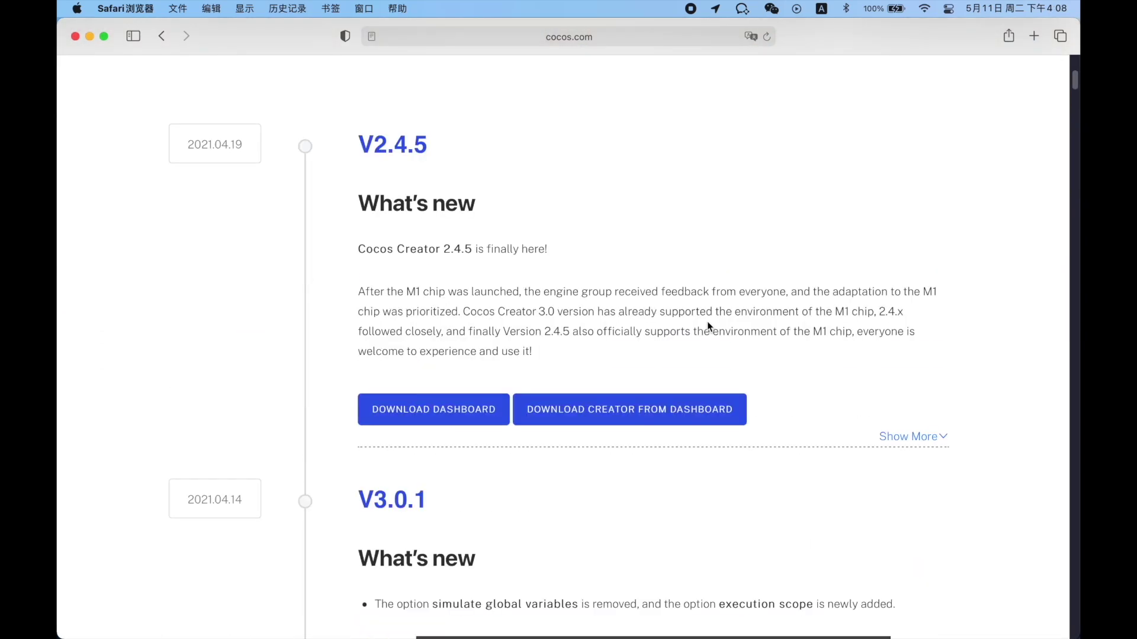
scroll(716, 323, "up", 1)
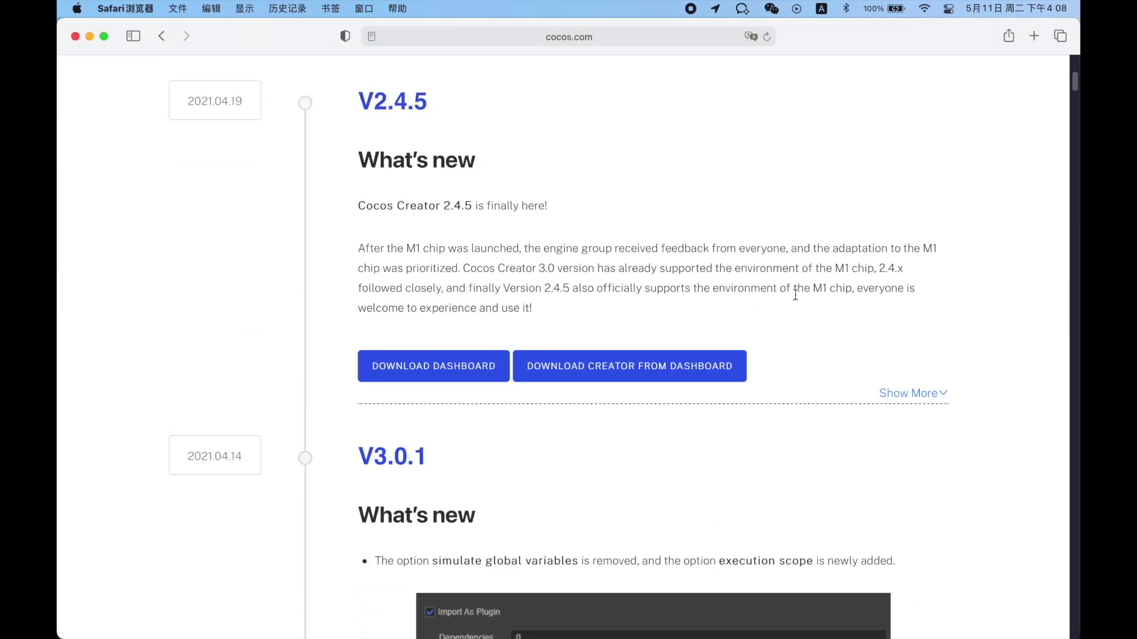
scroll(796, 293, "down", 3)
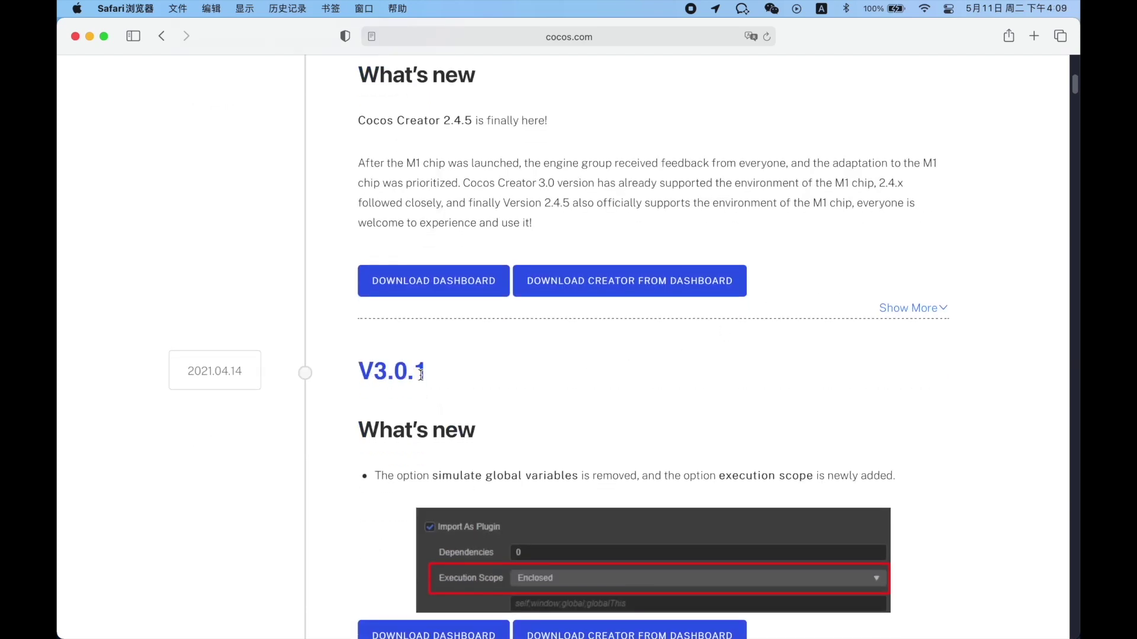
scroll(470, 383, "down", 3)
scroll(480, 374, "up", 7)
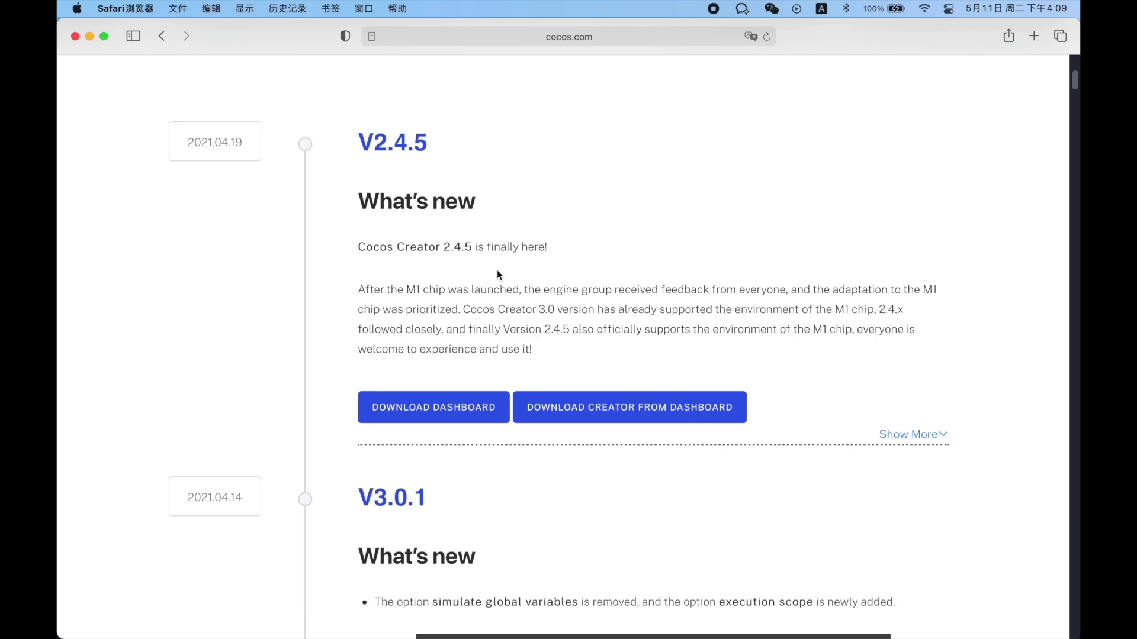
scroll(497, 274, "down", 10)
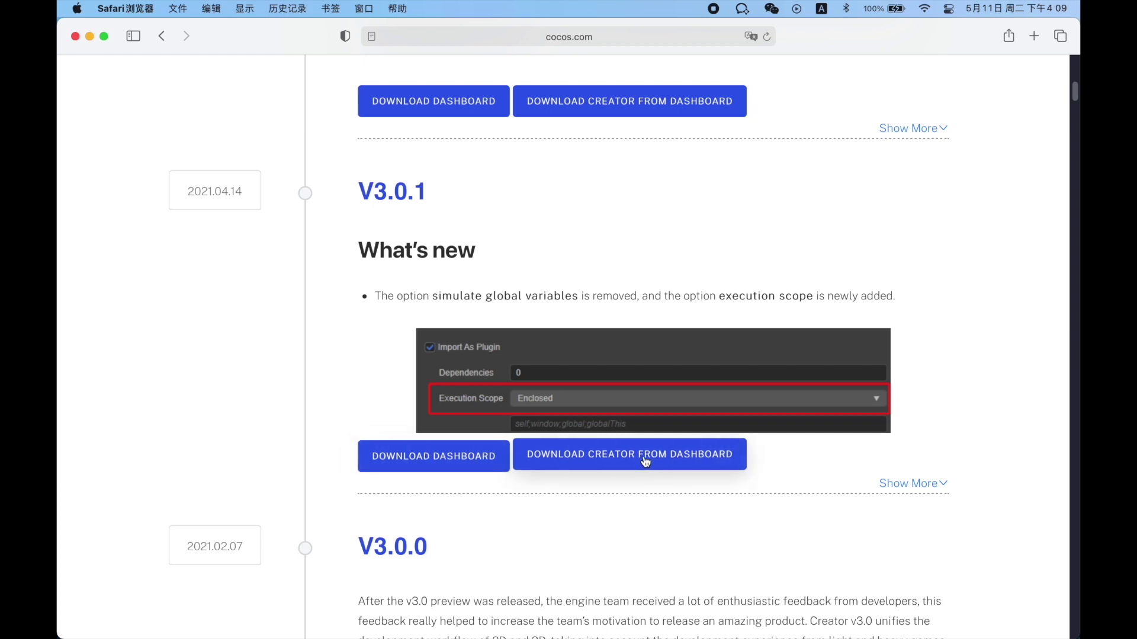
Step: Download the Cocos Dashboard installer, allow it, and open its disk image from Downloads
left_click(462, 461)
left_click(697, 360)
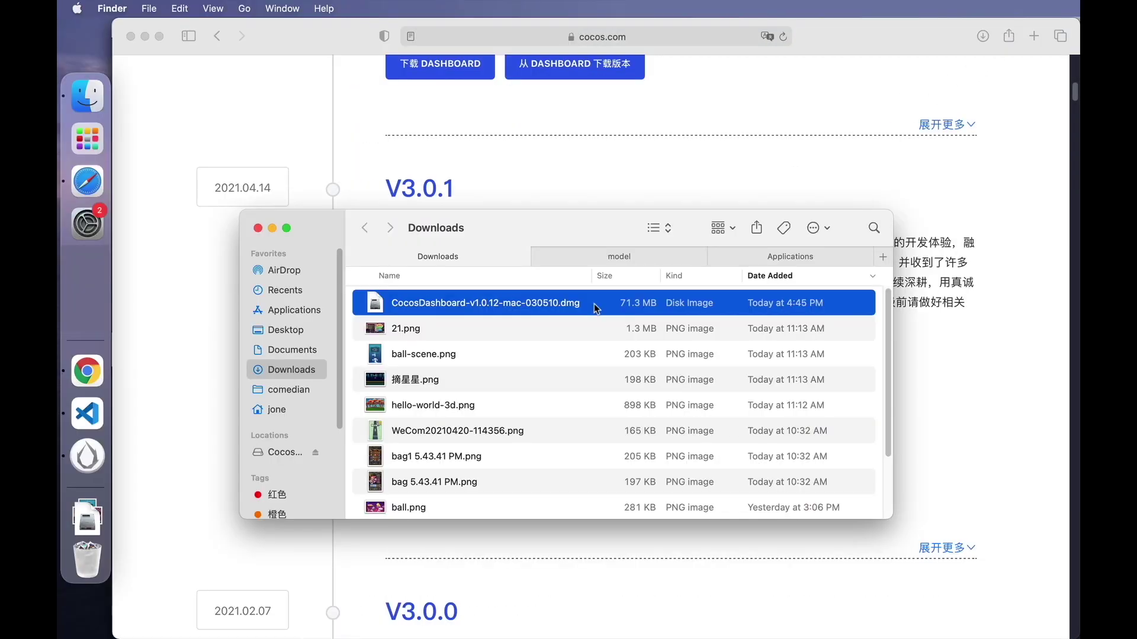
double_click(535, 303)
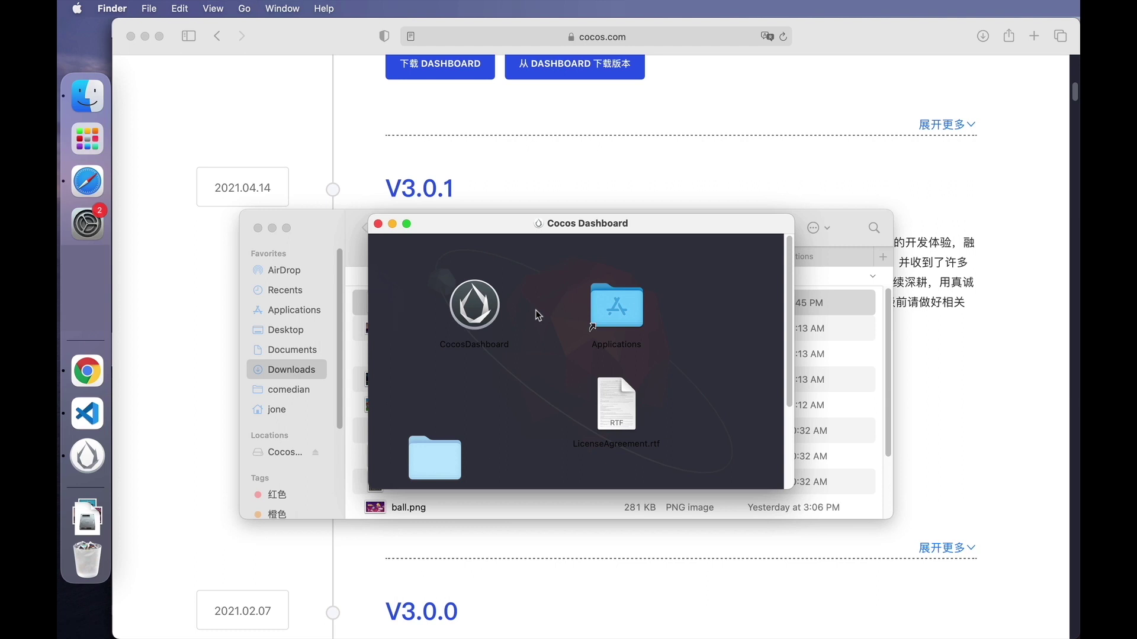
Step: Launch Cocos Dashboard, clear the pre-filled account e-mail, and open the account registration page
double_click(403, 318)
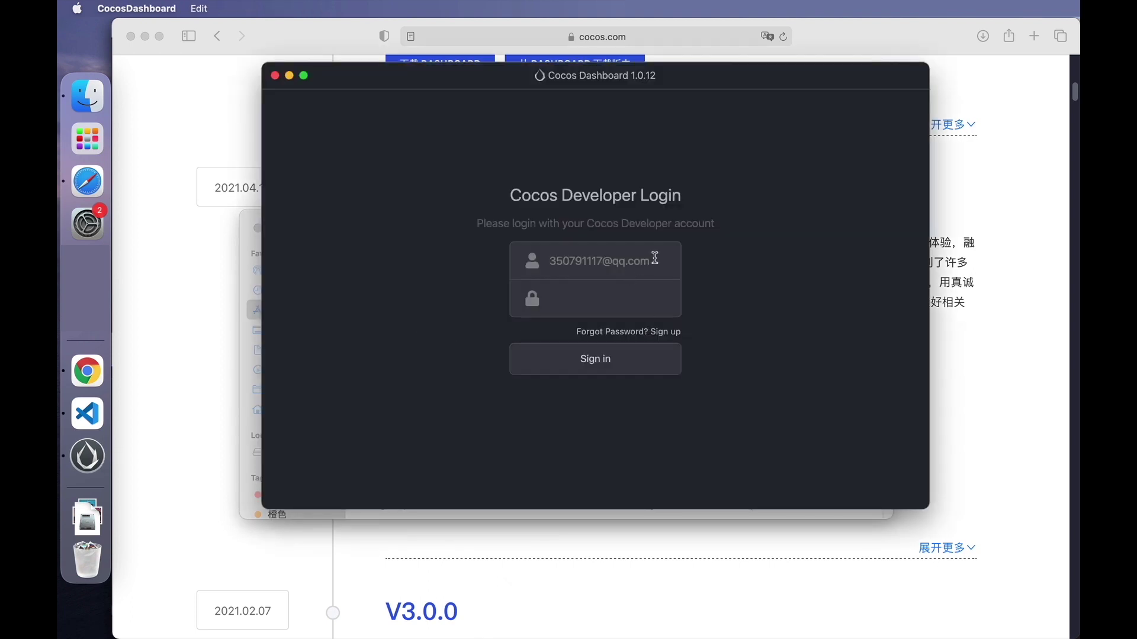
left_click_drag(653, 259, 532, 264)
key("BackSpace")
left_click(663, 332)
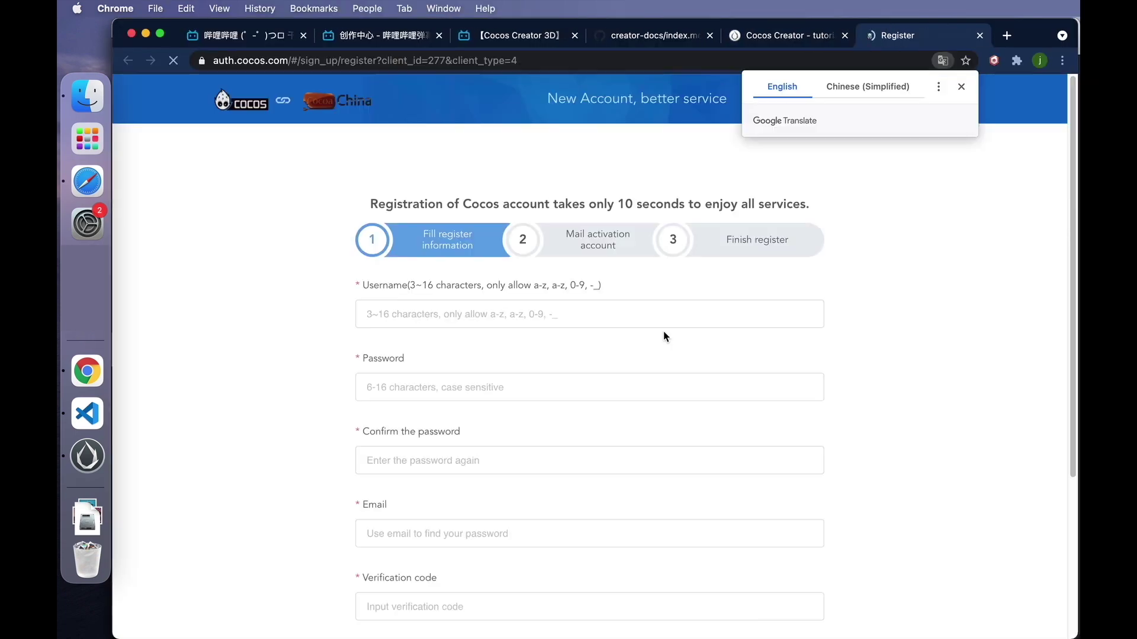
left_click(869, 328)
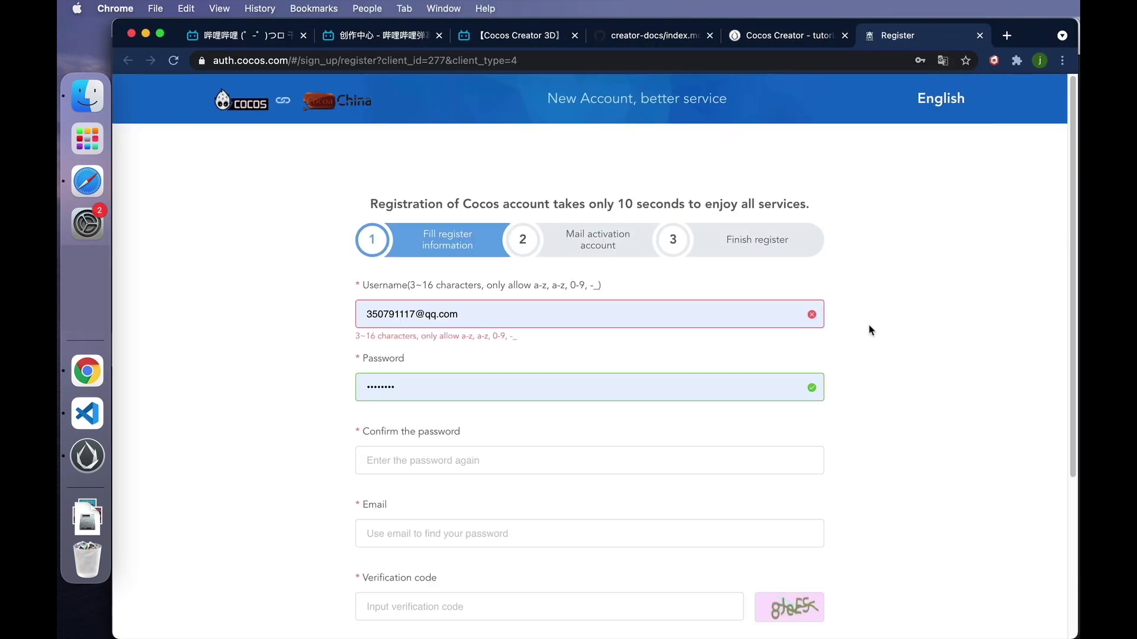
scroll(439, 357, "down", 3)
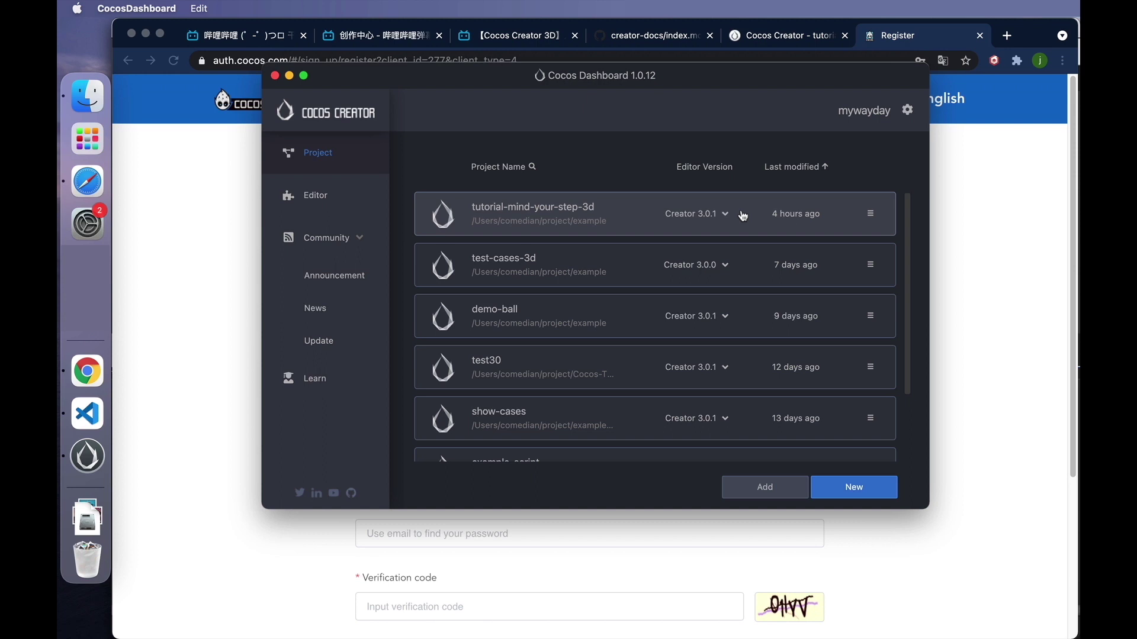
left_click(871, 214)
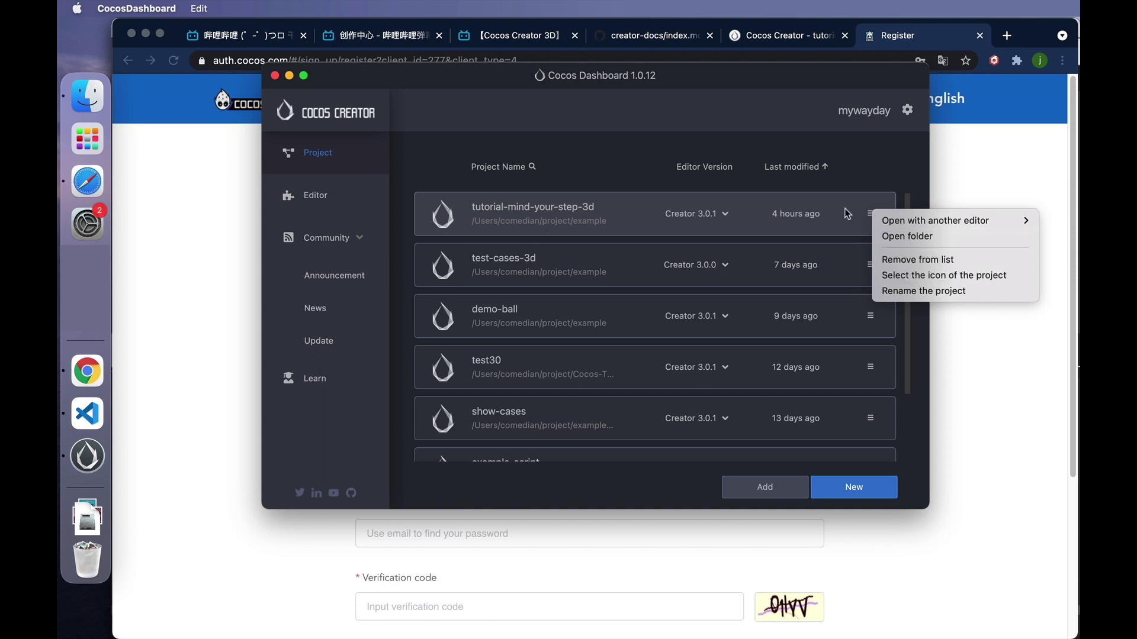
left_click(699, 131)
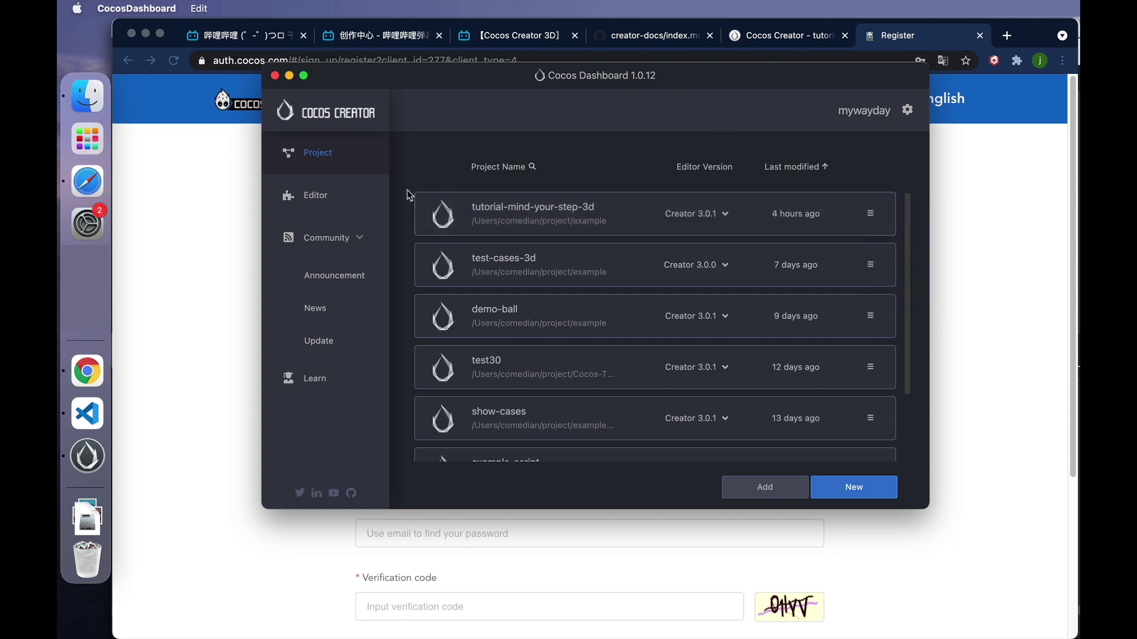
Step: Show the installed Creator editors, browse downloadable versions, then return to the installed list
left_click(346, 197)
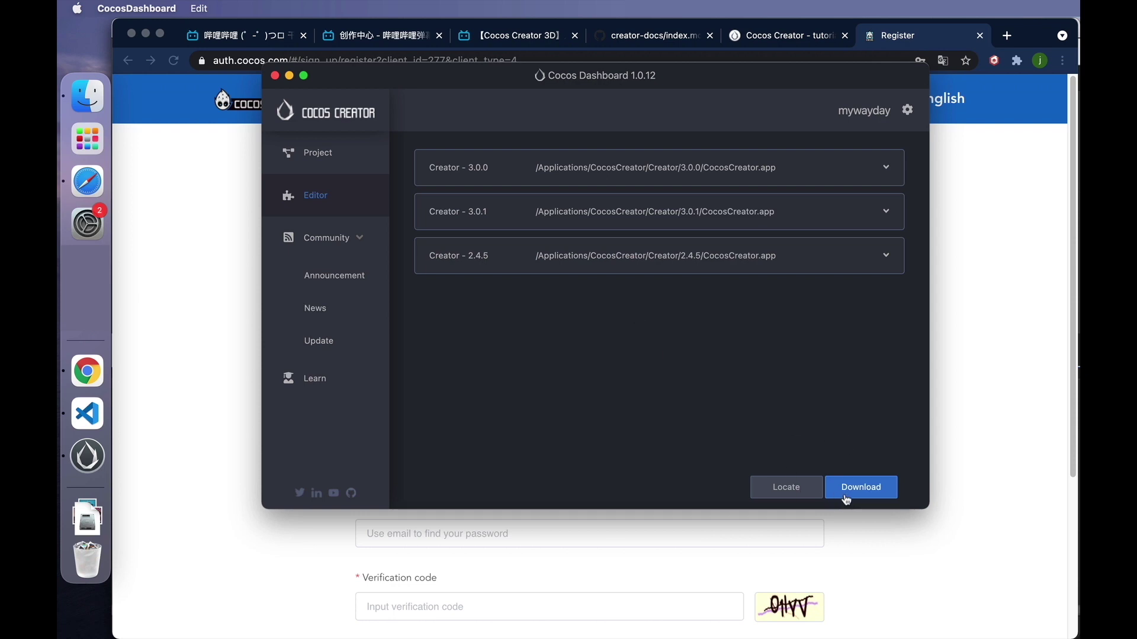
left_click(860, 487)
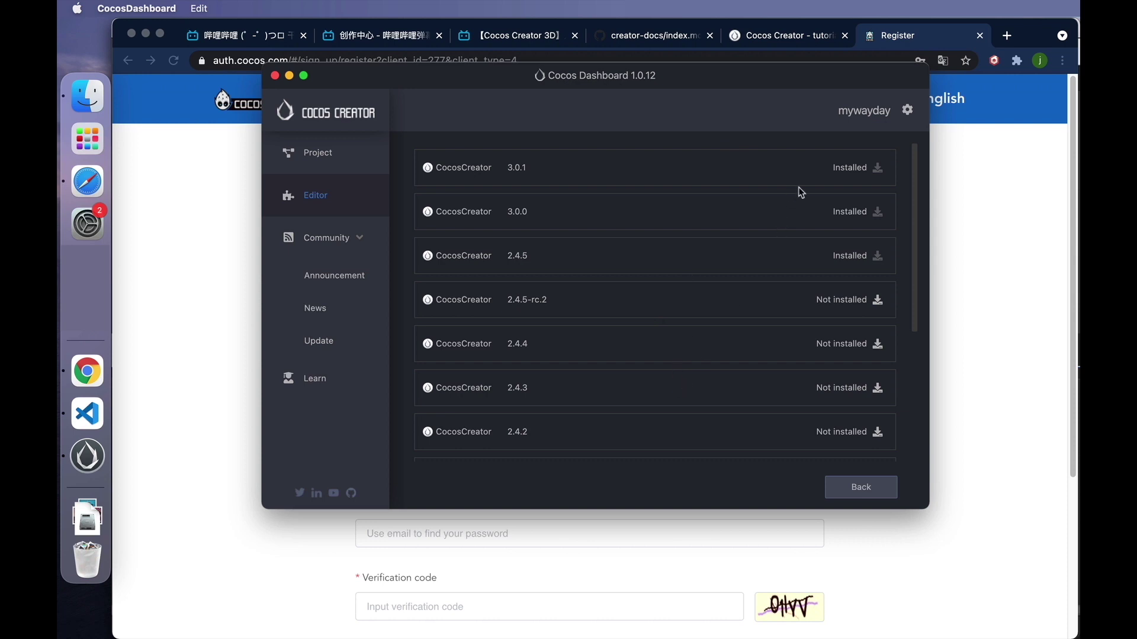
left_click(881, 491)
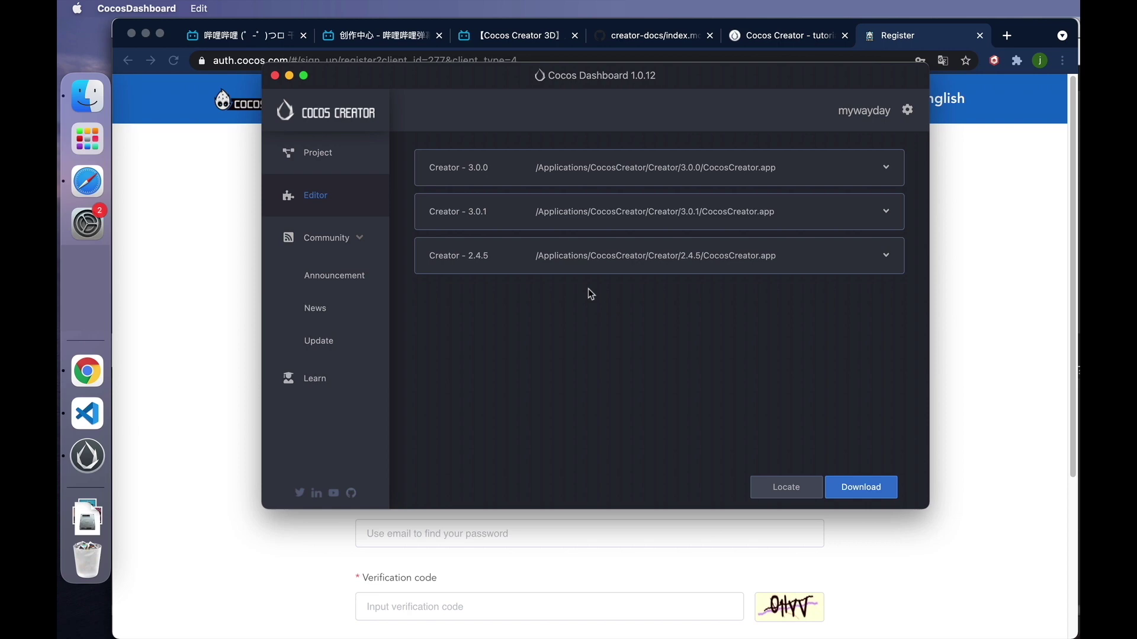
Step: Start locating an editor folder, cancel it, and return to the Project list
left_click(799, 489)
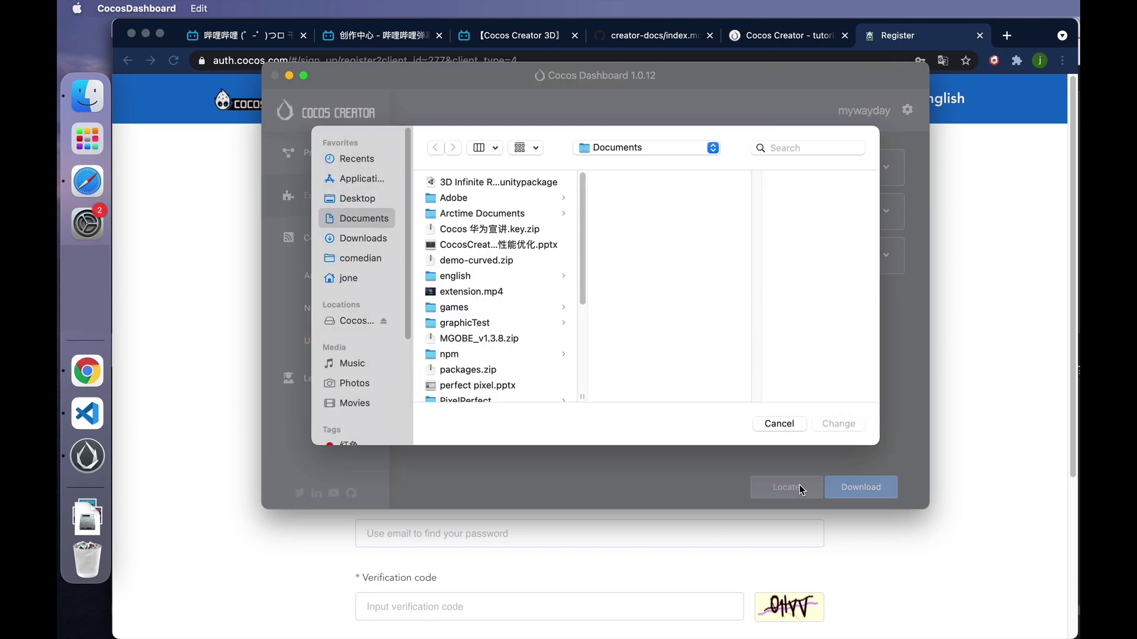
left_click(779, 424)
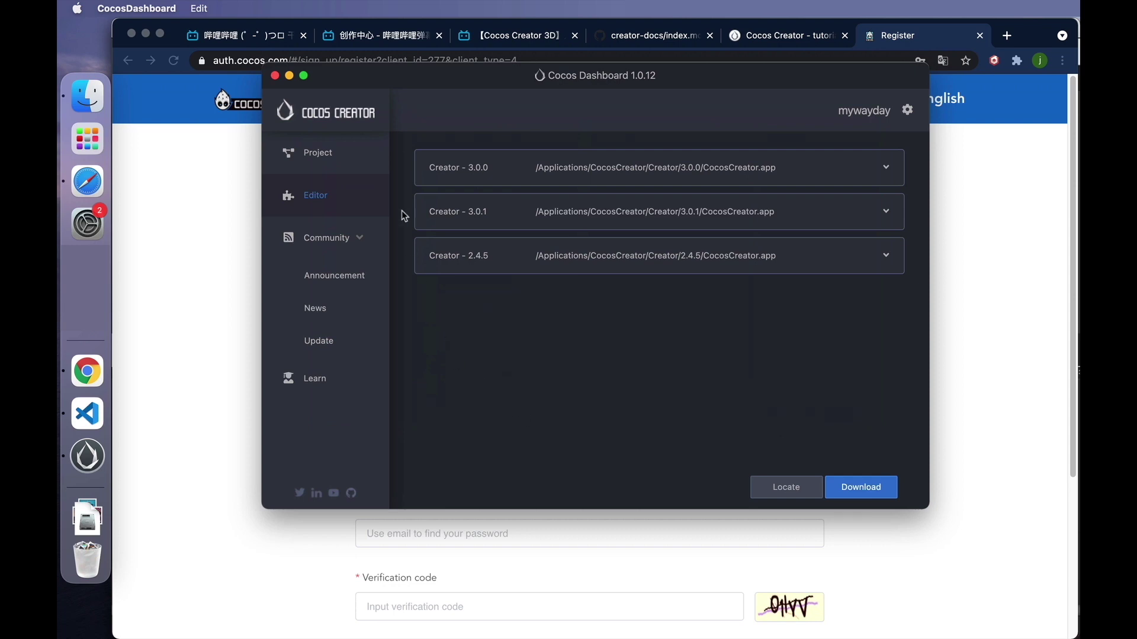
left_click(341, 154)
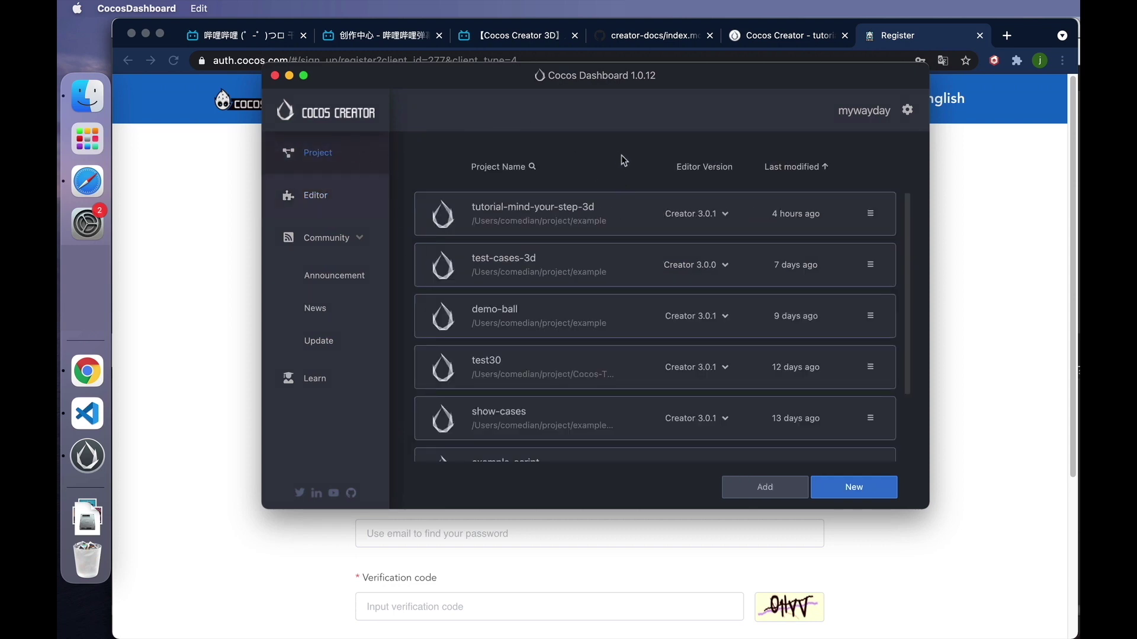
Step: Open the Creator version dropdown on tutorial-mind-your-step-3d, showing 3.0.0 and 3.0.1
left_click(726, 214)
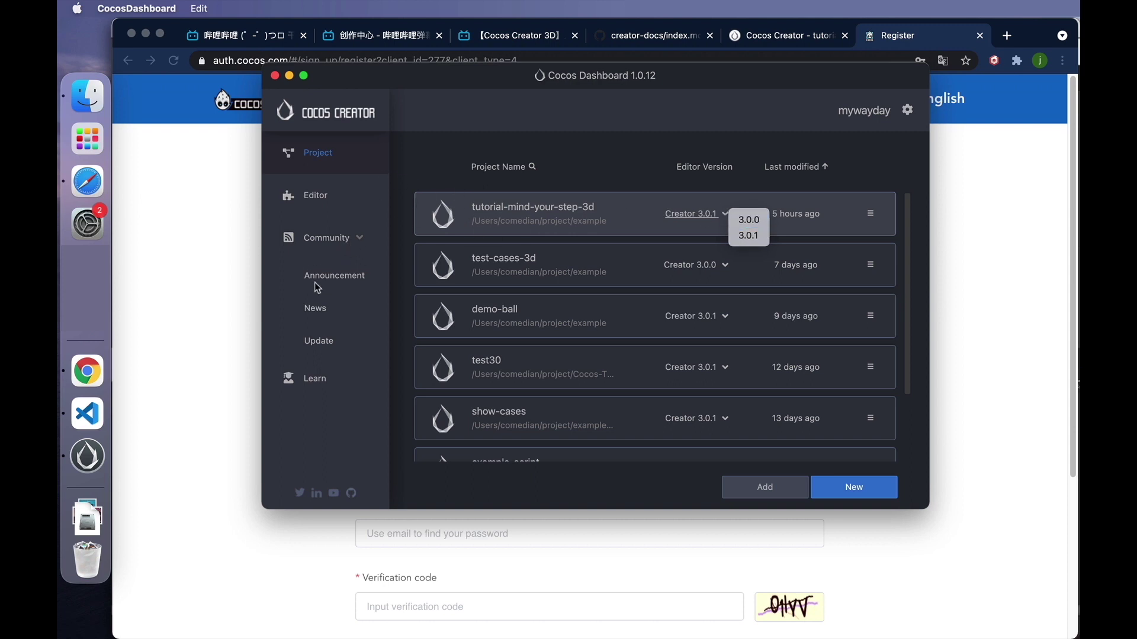
Step: Browse Community News and the Update timeline, expanding and collapsing the V3.0.0 notes
left_click(324, 312)
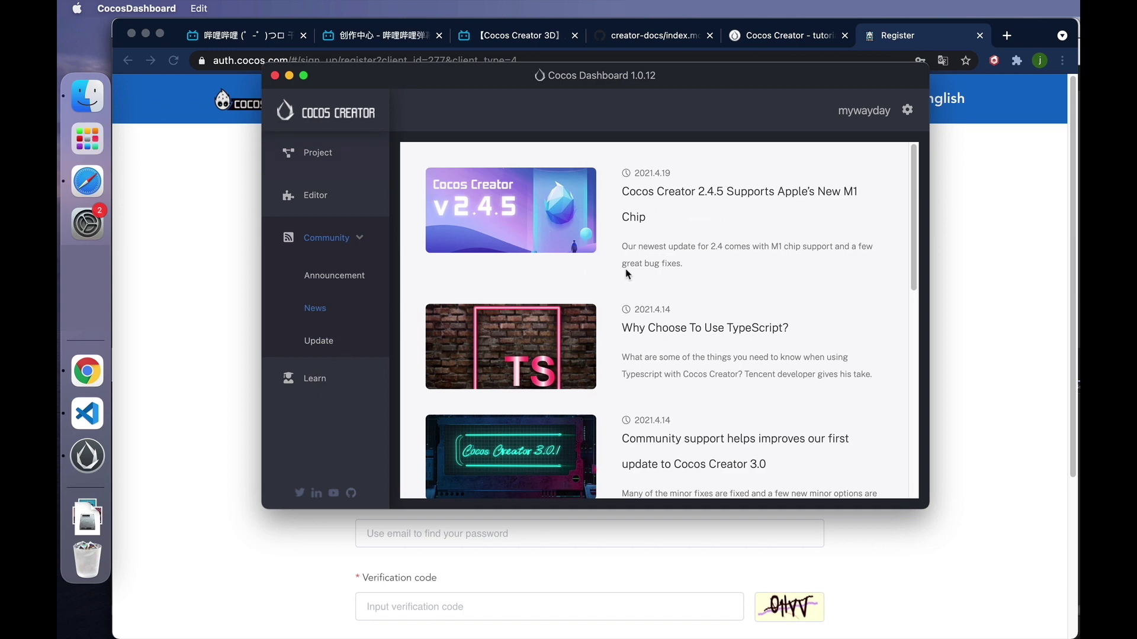
left_click(320, 345)
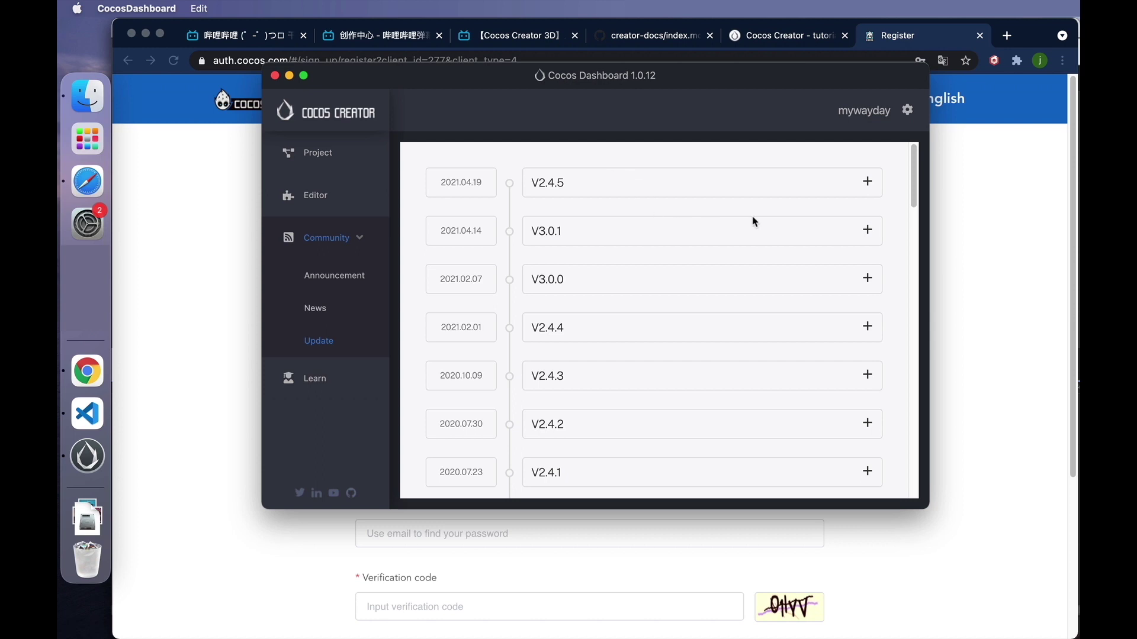
left_click(868, 279)
scroll(689, 365, "down", 3)
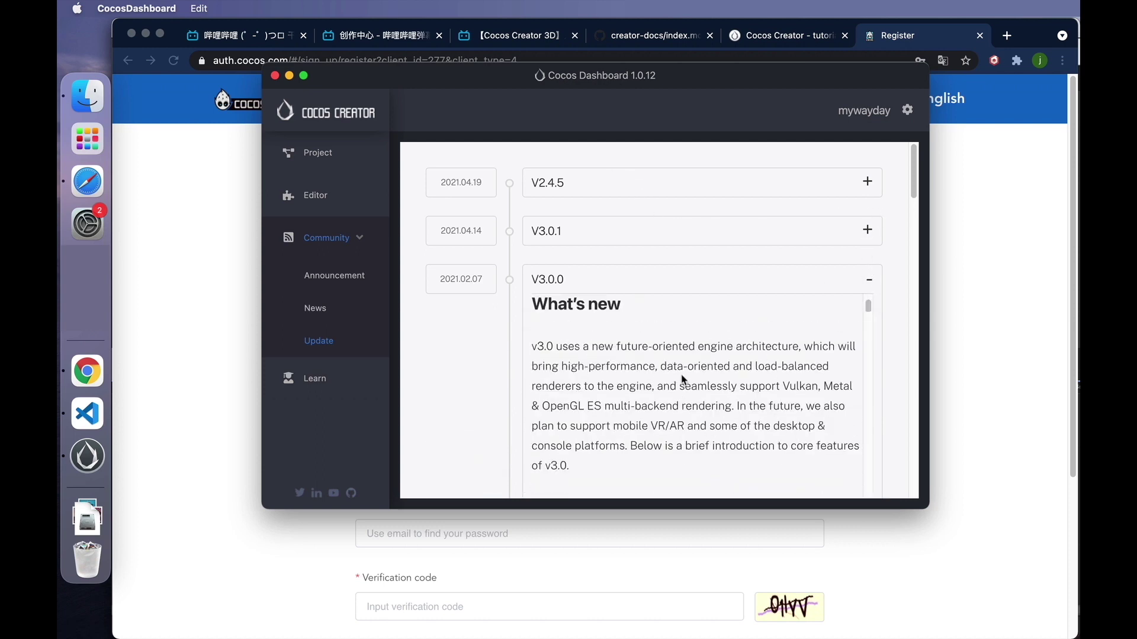
left_click(868, 280)
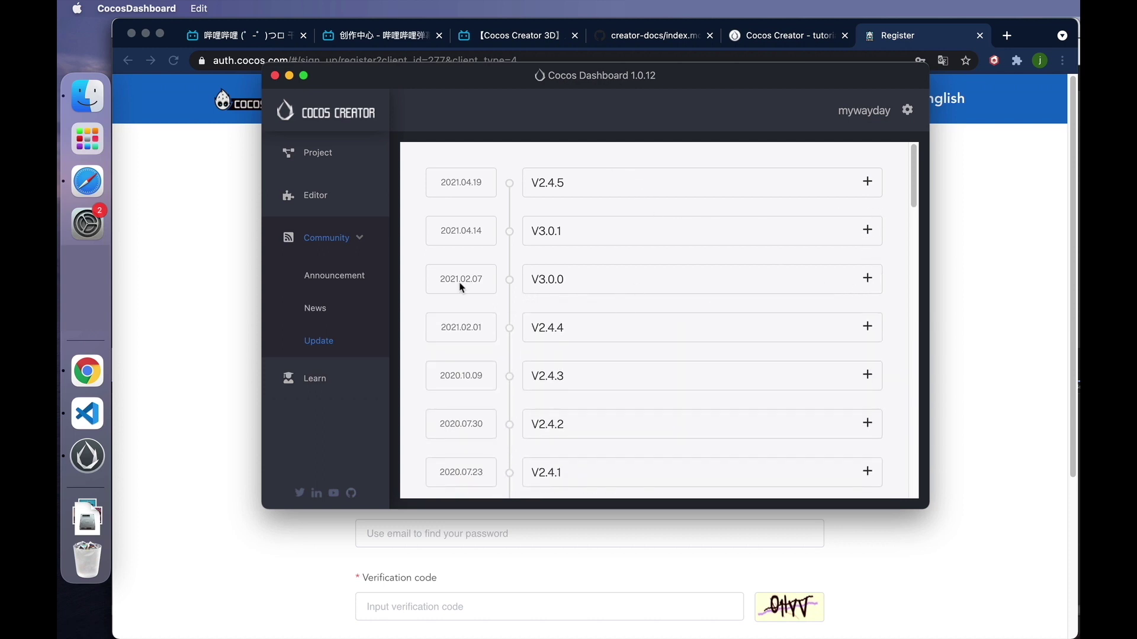
left_click(317, 379)
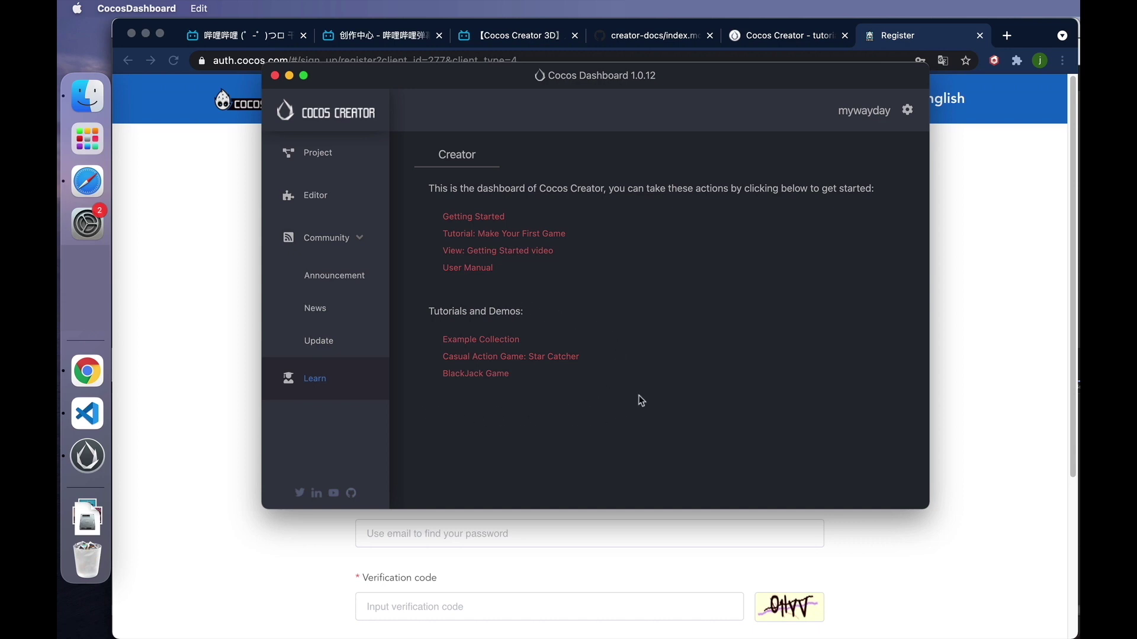
Step: Return from the Learn page to the Project list
left_click(331, 155)
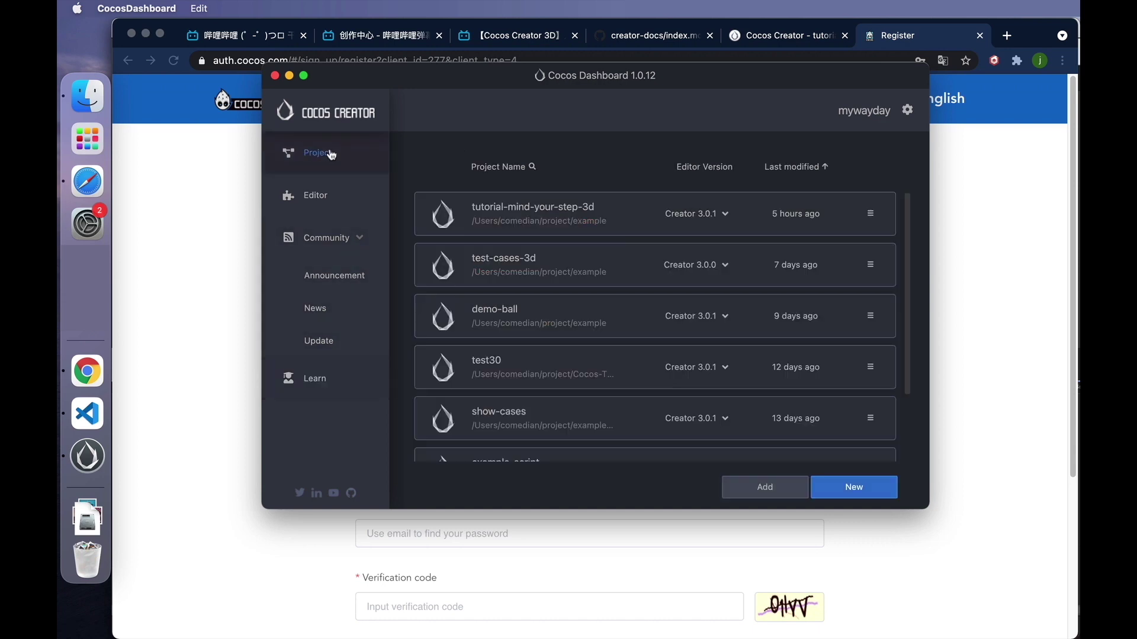
Step: Start a new project using Creator editor version 3.0.1
left_click(879, 493)
left_click(515, 153)
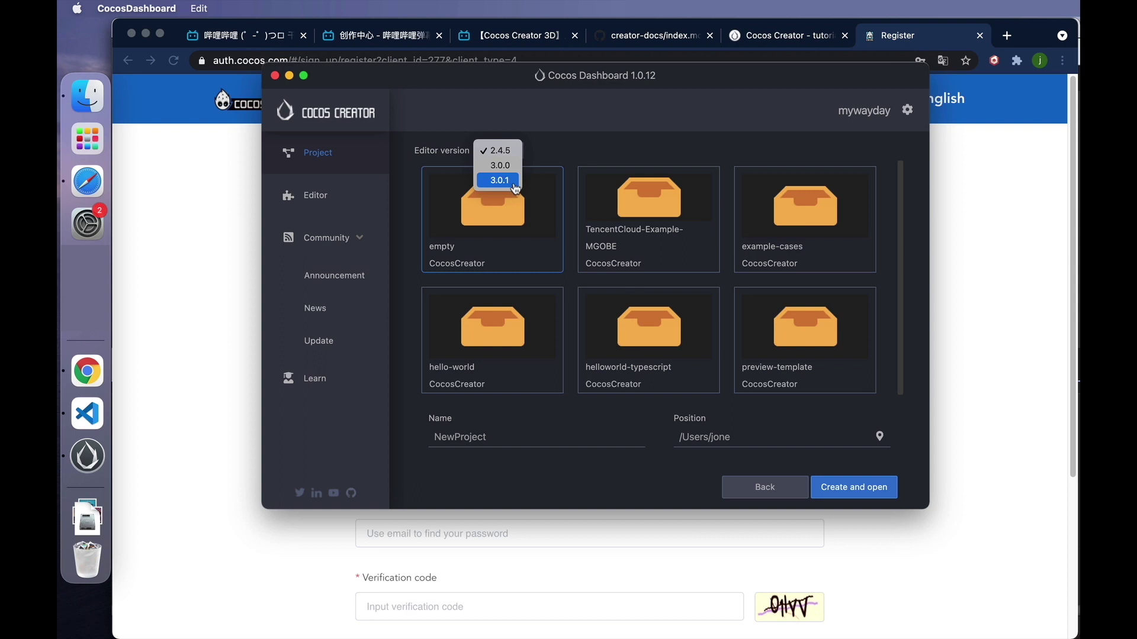
left_click(515, 181)
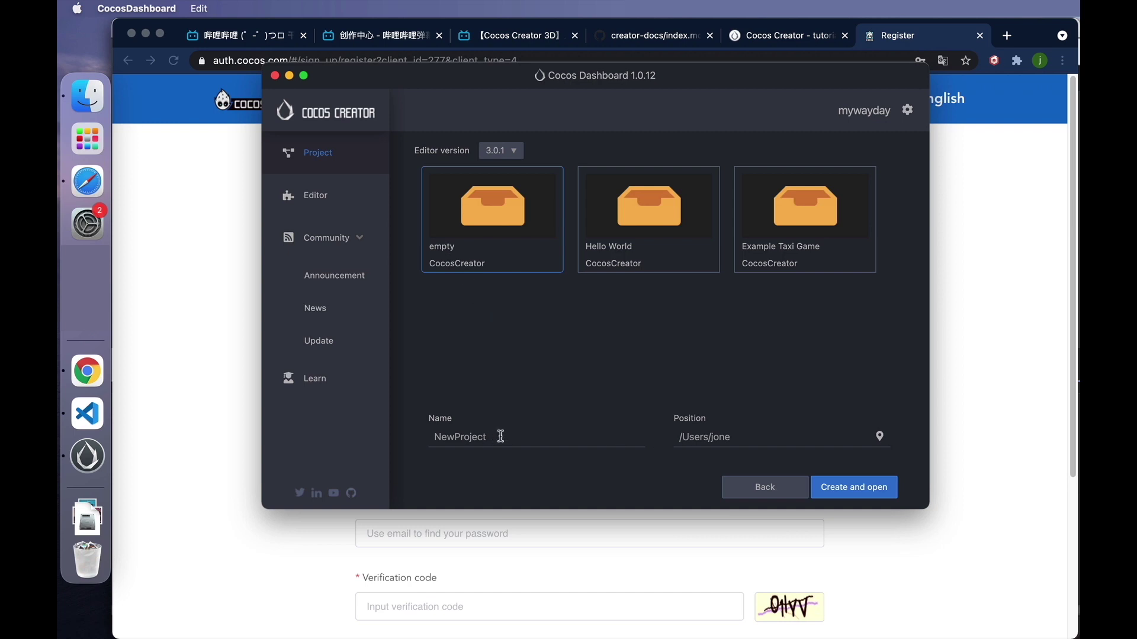
Step: Place it in /Users/comedian/project/tutorial-project, name it mind-your-step, and create it
left_click(869, 438)
left_click(362, 257)
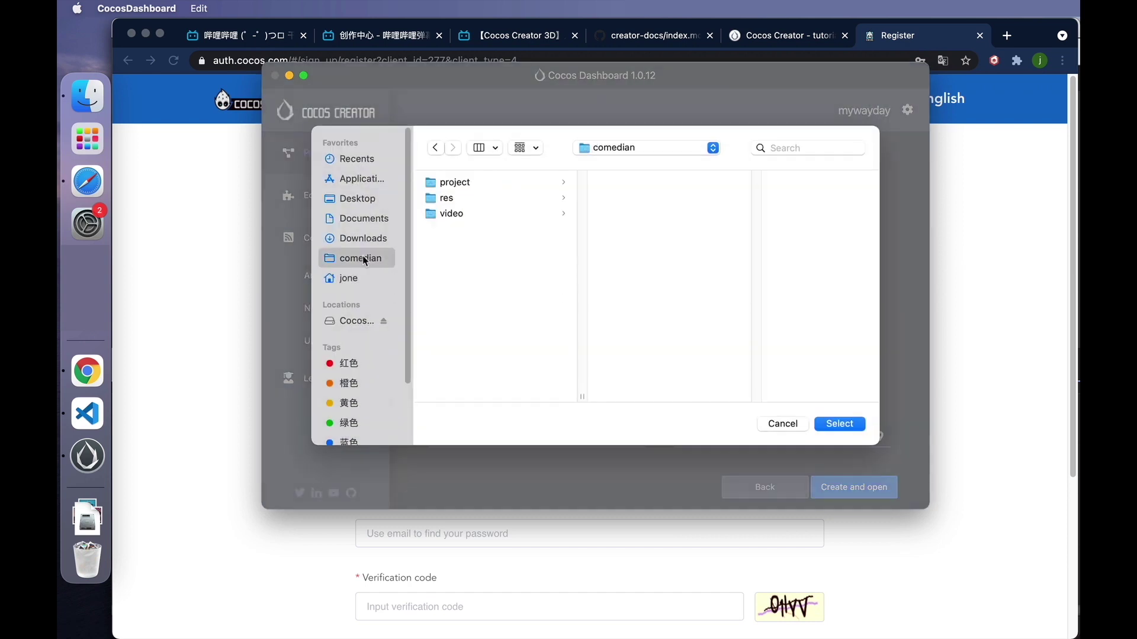
left_click(456, 181)
left_click(591, 244)
left_click(839, 424)
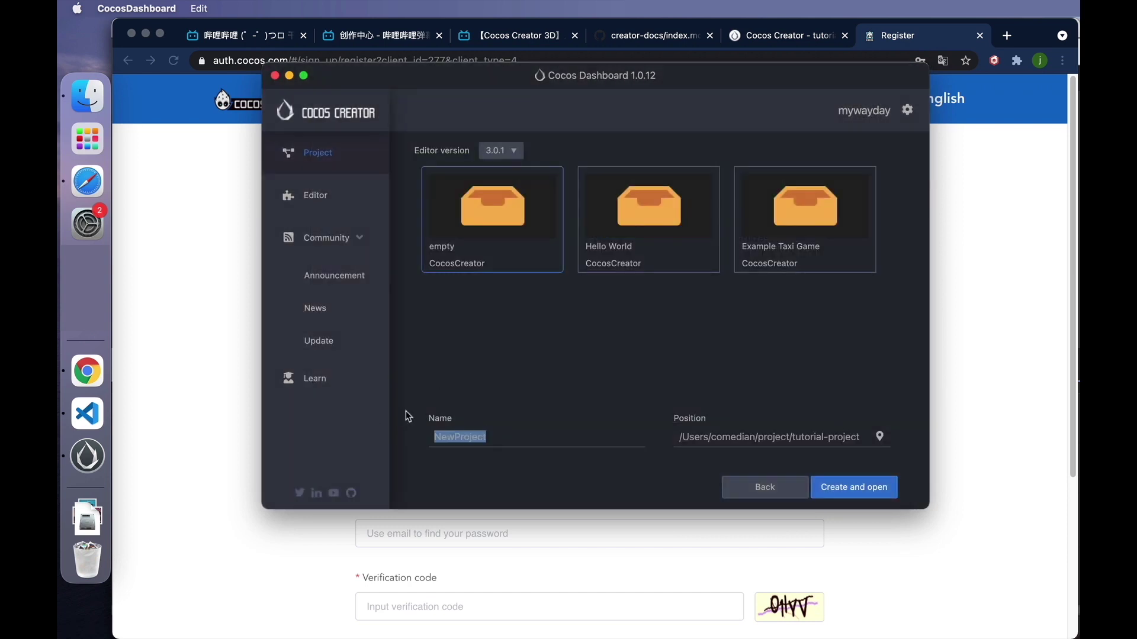
type("mind-your-step")
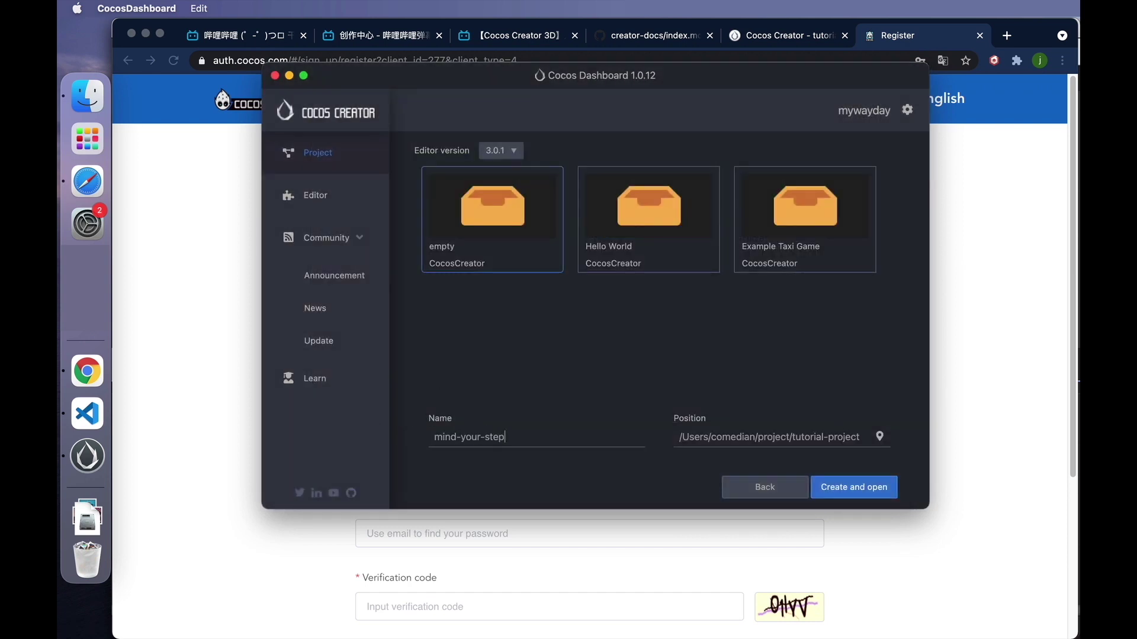
left_click(851, 487)
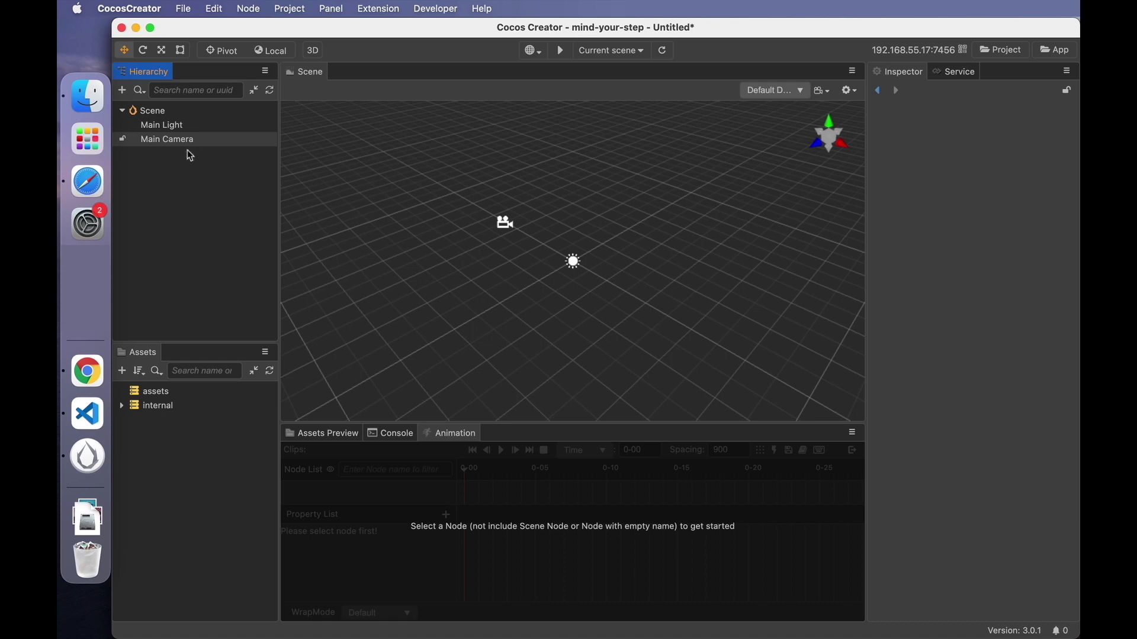
right_click(155, 170)
mouse_move(226, 184)
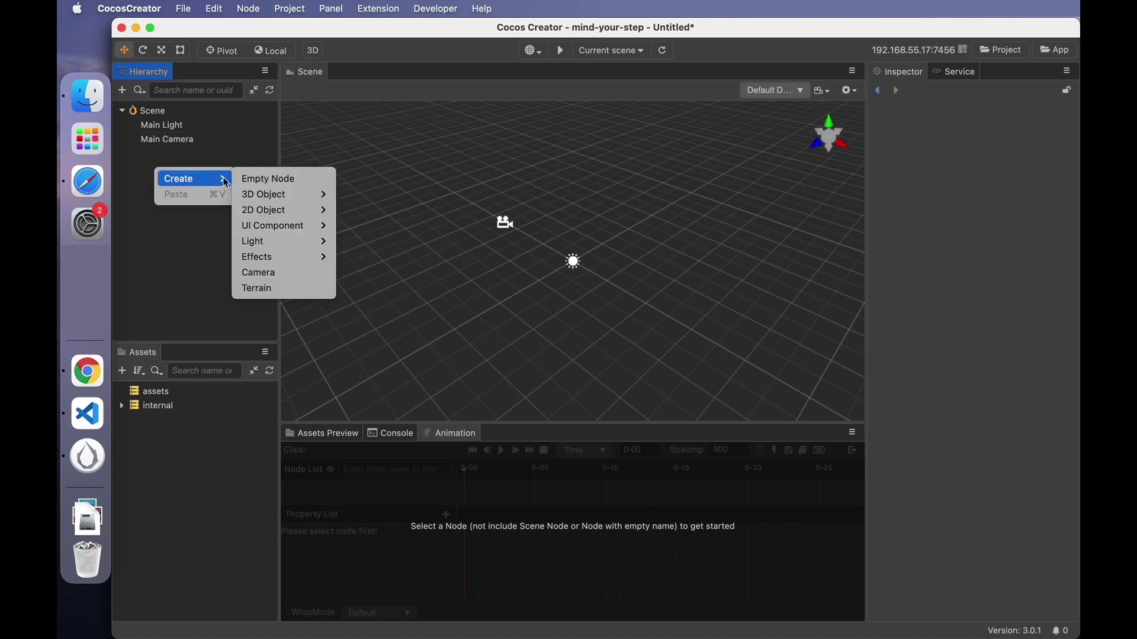
left_click(267, 178)
key("Return")
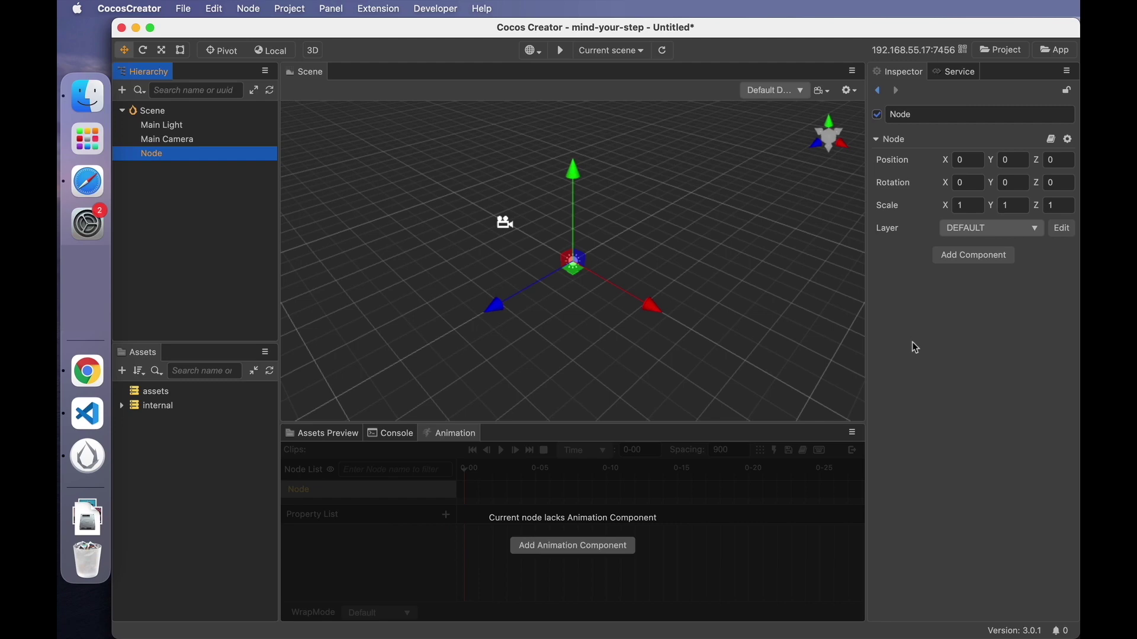
right_click(170, 156)
left_click(205, 298)
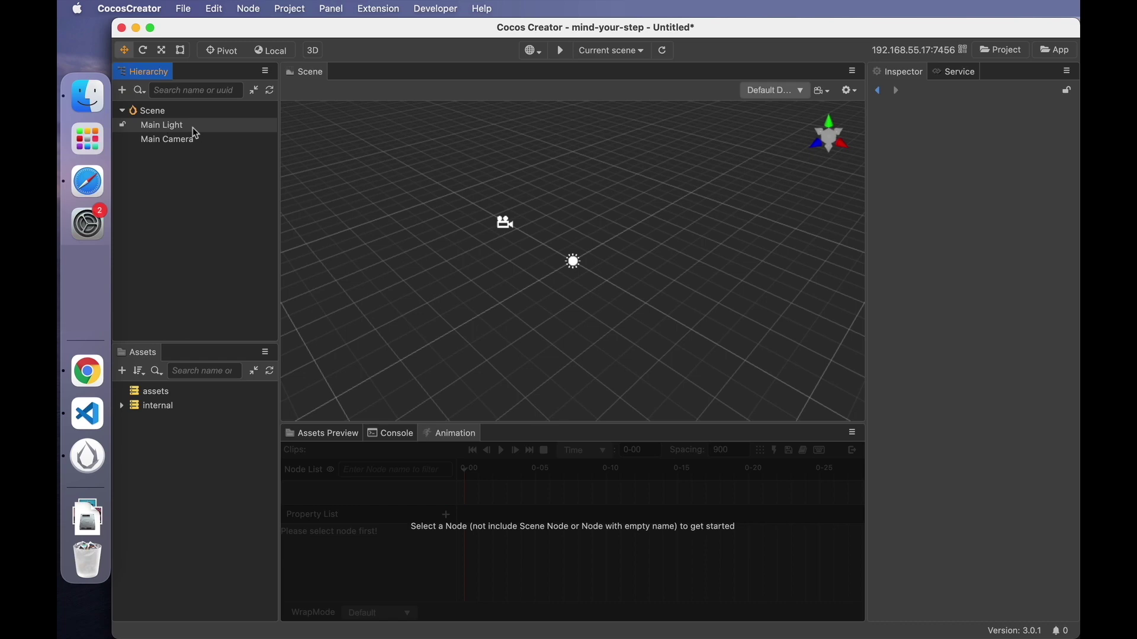
Step: Select Main Light and raise its colour temperature from 6550 to 7739
left_click(193, 127)
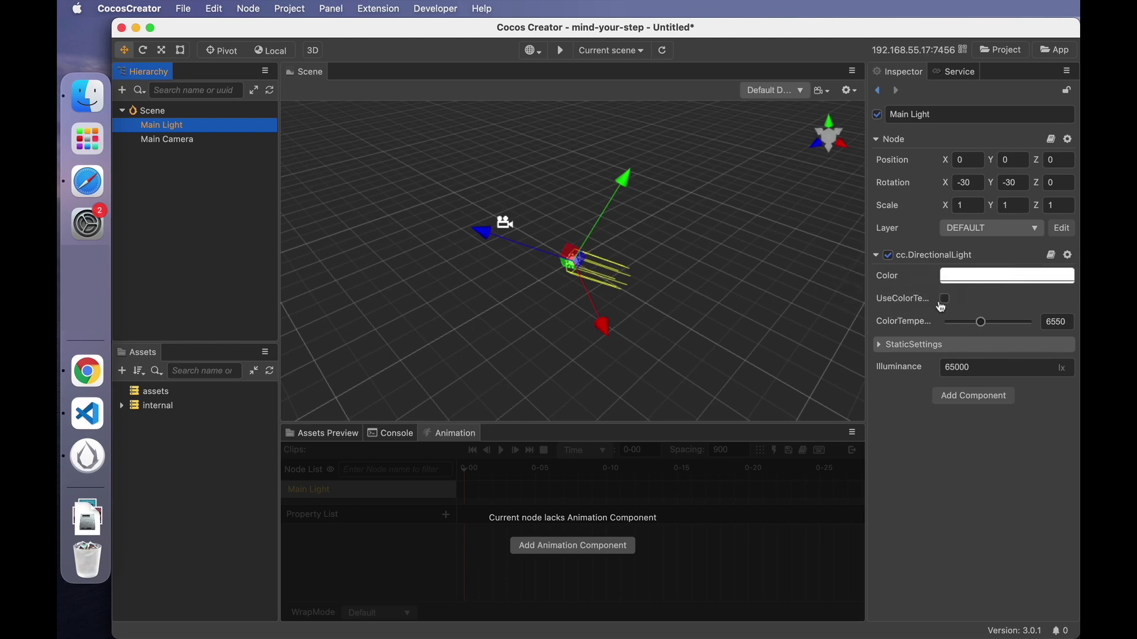
mouse_move(983, 330)
left_mouse_down()
mouse_move(967, 330)
mouse_move(998, 330)
mouse_move(988, 329)
left_mouse_up()
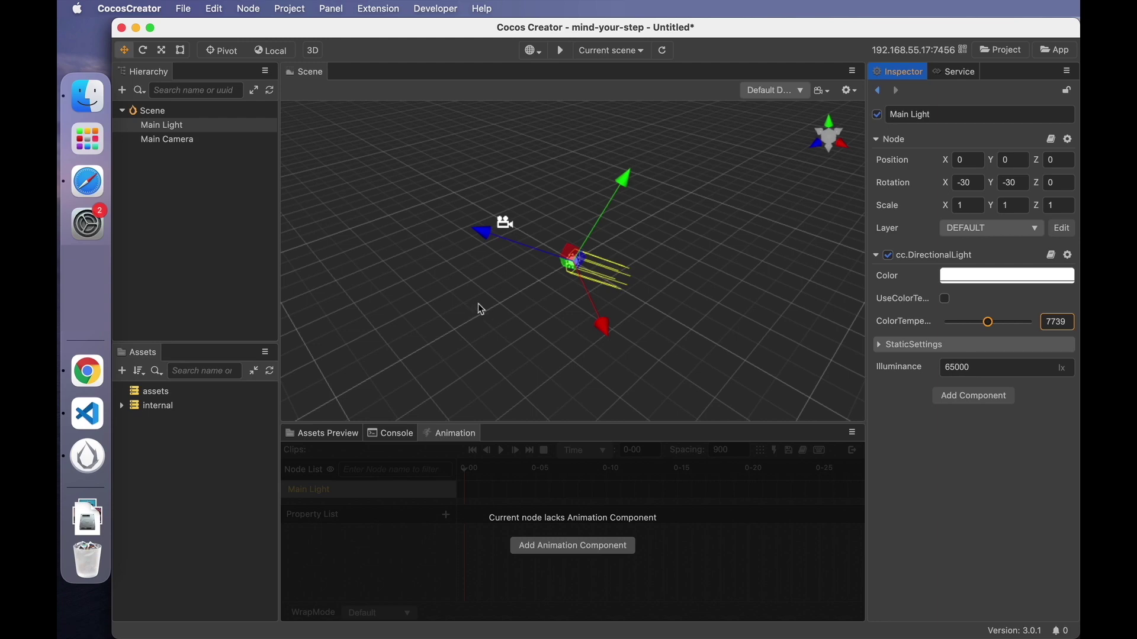
Step: Drag the Main Light along its blue and green axes to position 0.555, -3.818, -0.961
mouse_move(484, 242)
left_mouse_down()
mouse_move(442, 233)
mouse_move(497, 240)
left_mouse_up()
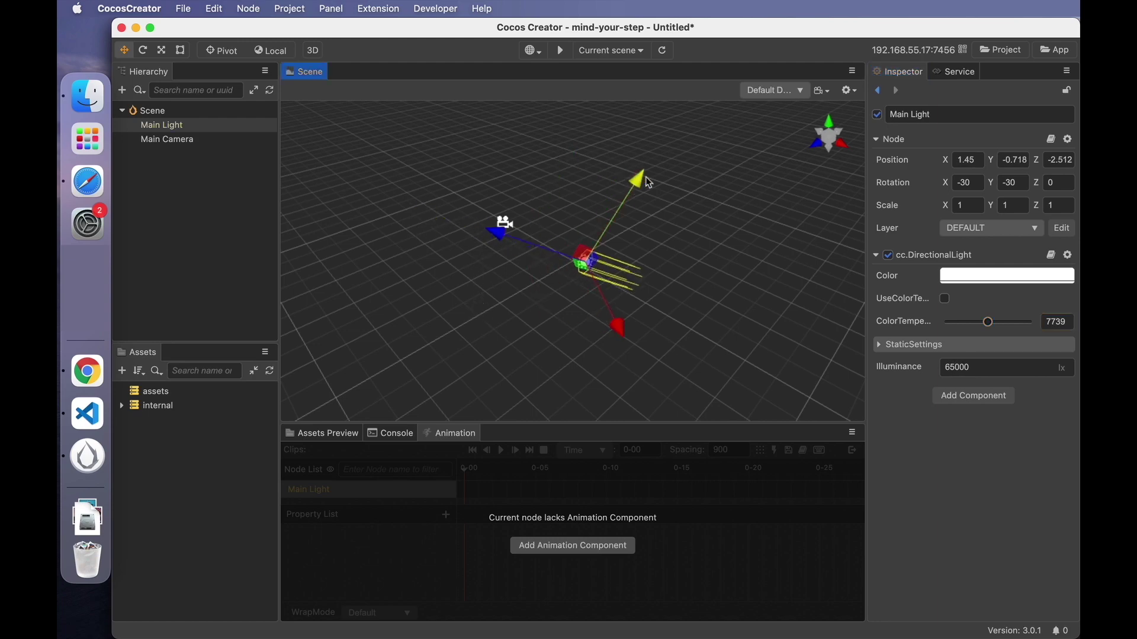
left_click_drag(642, 180, 626, 199)
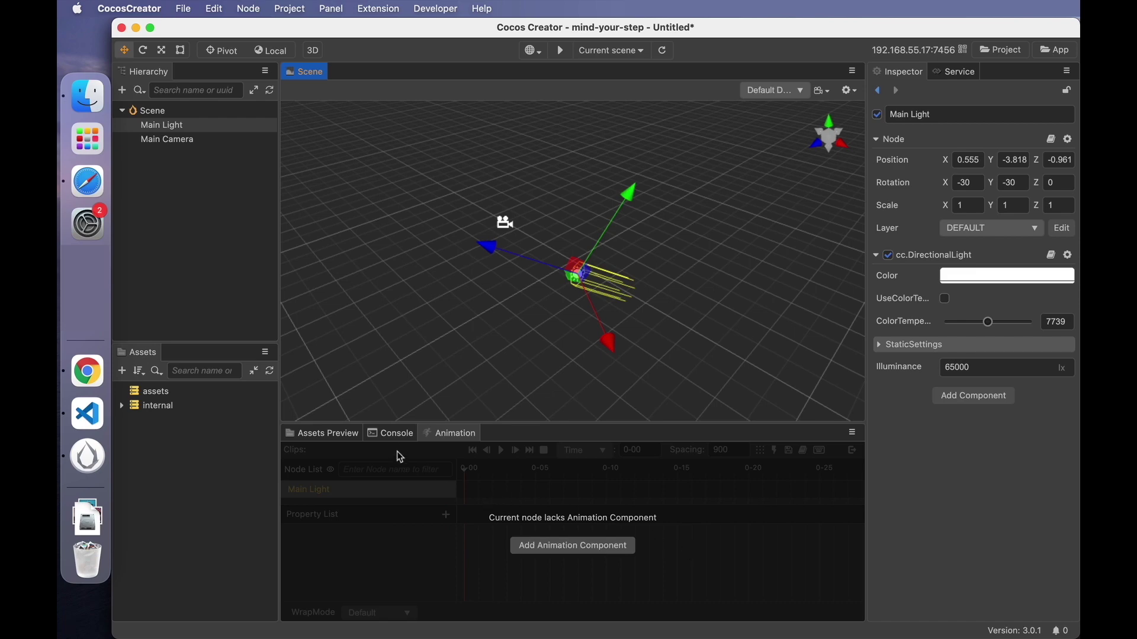
Step: Show the Console log and scroll to the Browserslist caniuse-lite outdated warning at the end
left_click(399, 436)
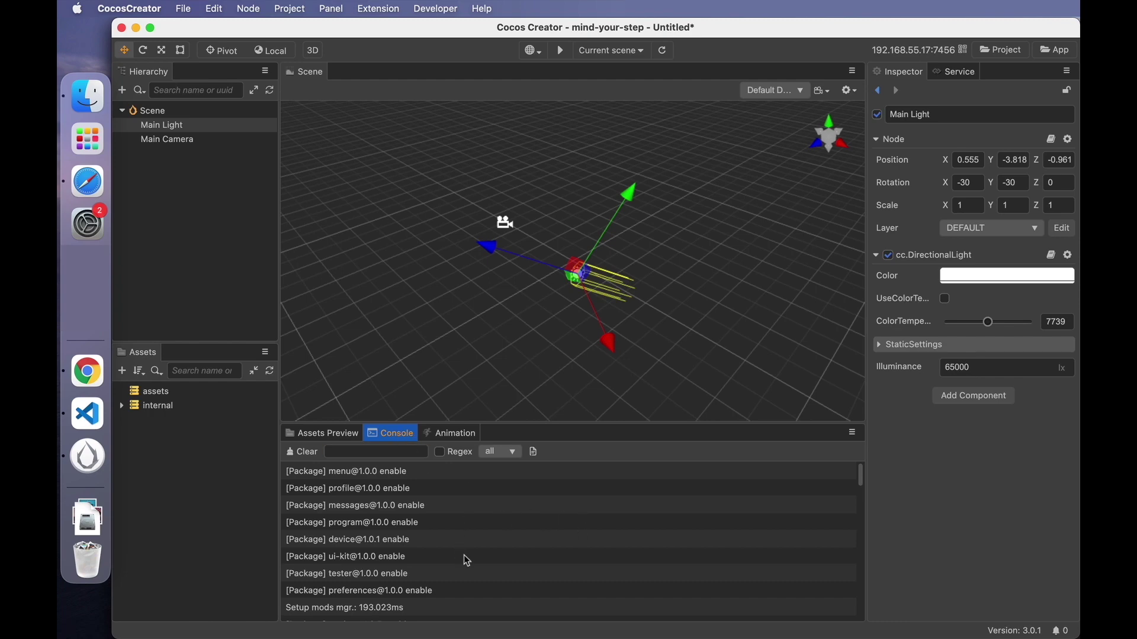
scroll(464, 555, "down", 5)
scroll(464, 553, "down", 5)
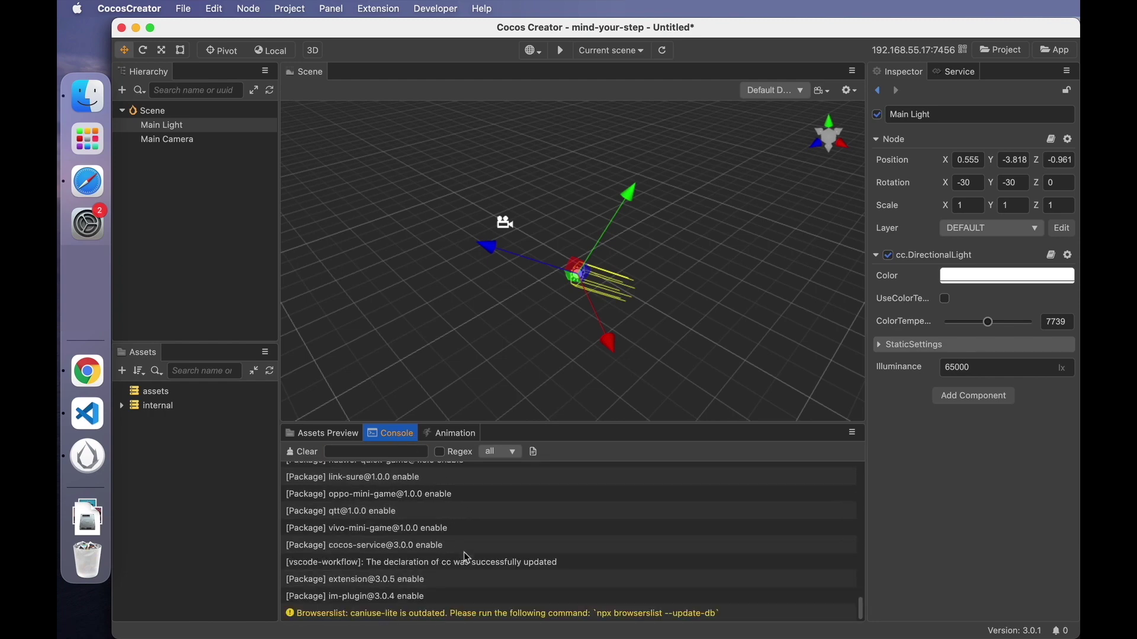